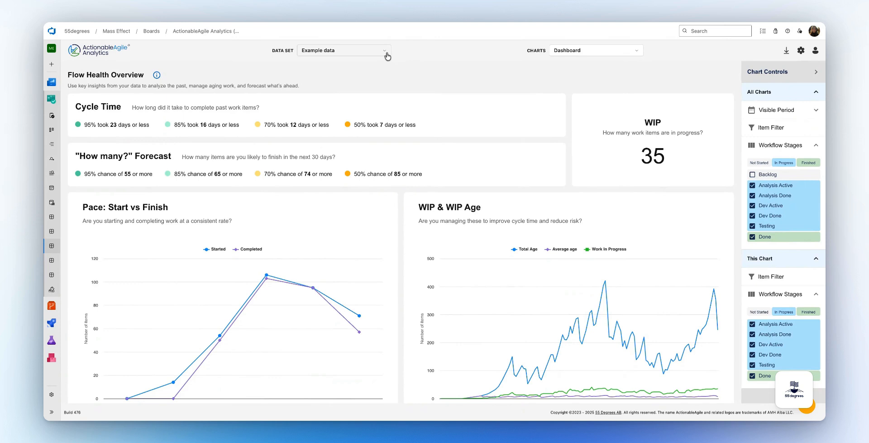
# Step: Create a new data set for this project and name it "Tutorial Data Set"
pyautogui.click(387, 54)
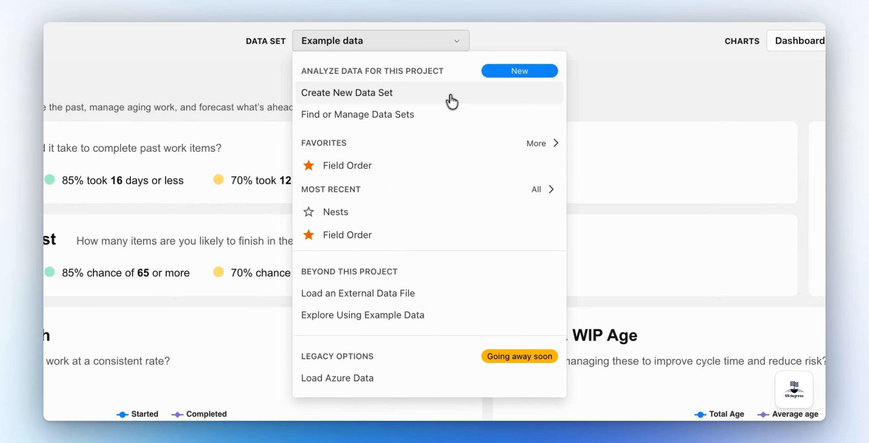
pyautogui.click(381, 92)
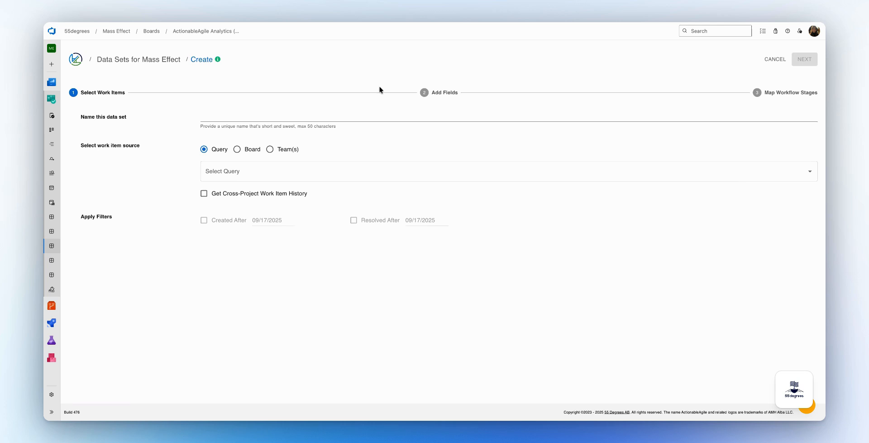
pyautogui.click(370, 114)
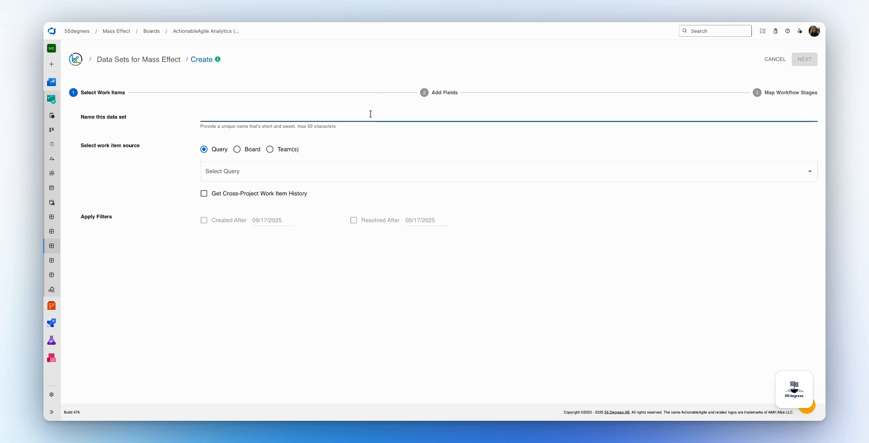
pyautogui.write('Tutori')
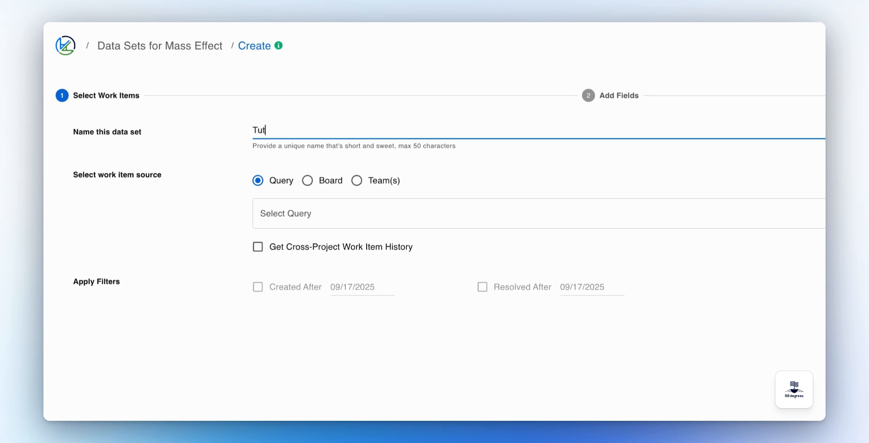
pyautogui.write('al Data Set')
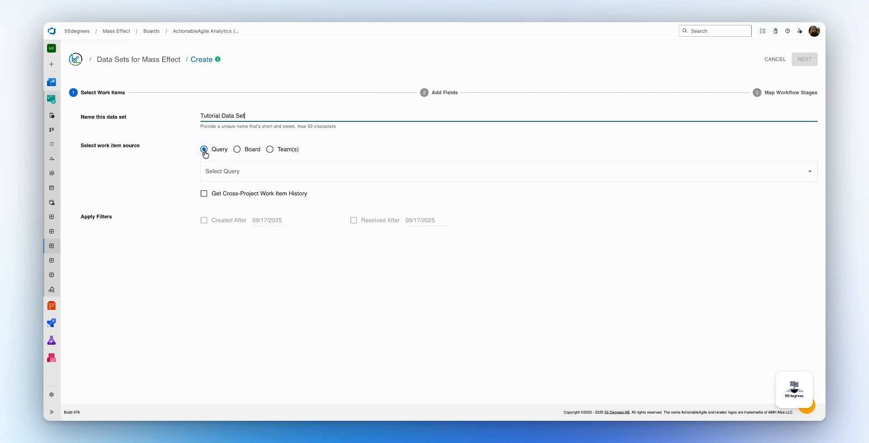
# Step: Choose the query "Changed in the Last 180 Days" as the work item source
pyautogui.click(254, 171)
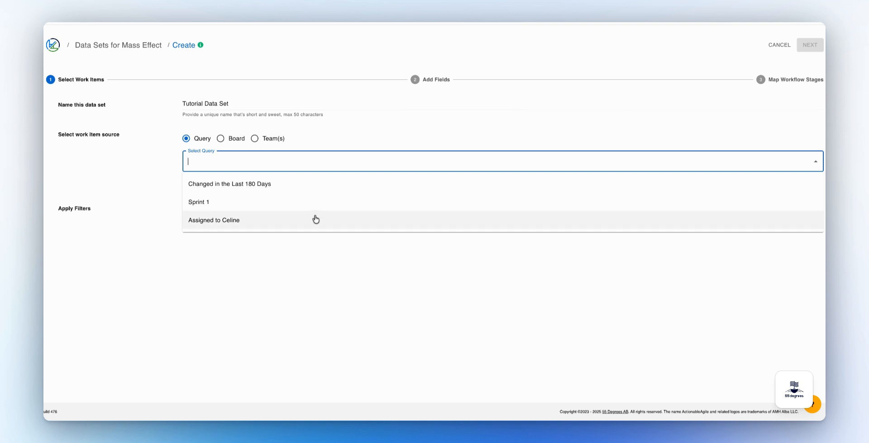
pyautogui.click(333, 188)
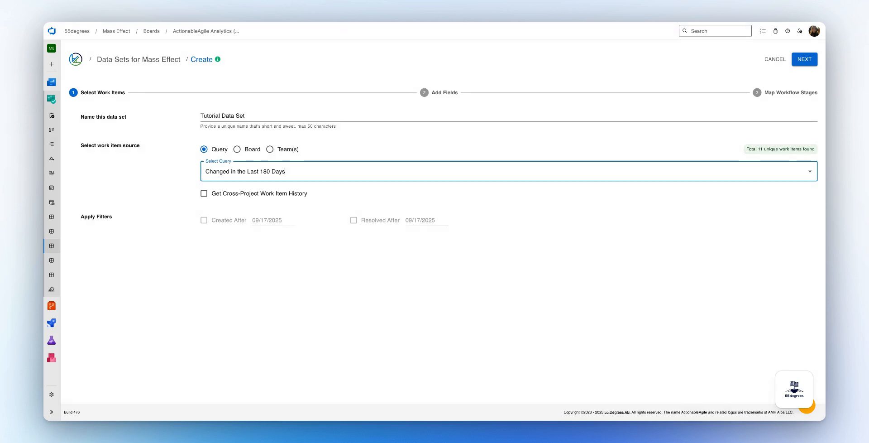
# Step: Switch the work item source to the Mass Effect Team's Backlog items board and save its default area path selection
pyautogui.click(237, 150)
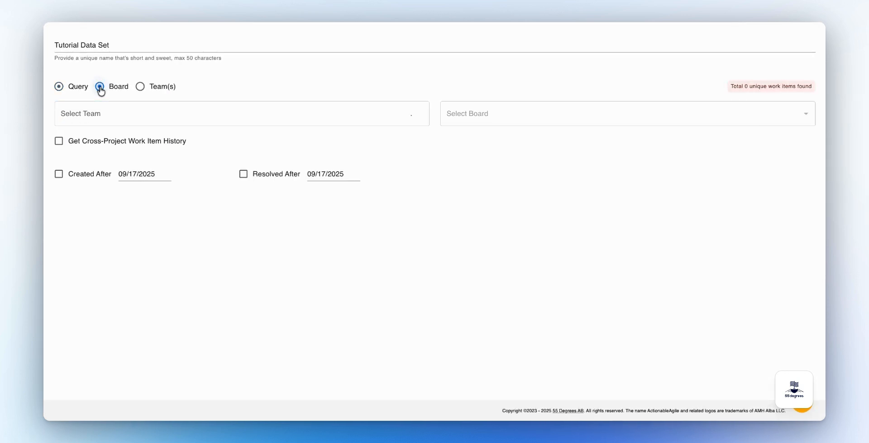
pyautogui.click(169, 113)
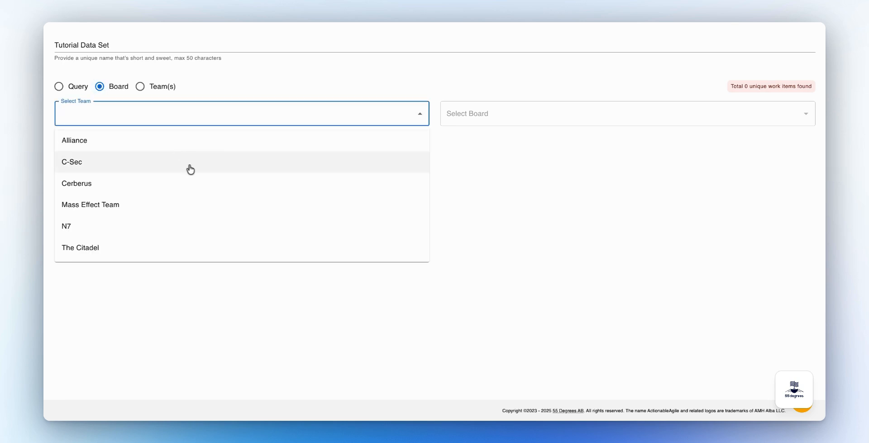
pyautogui.click(214, 205)
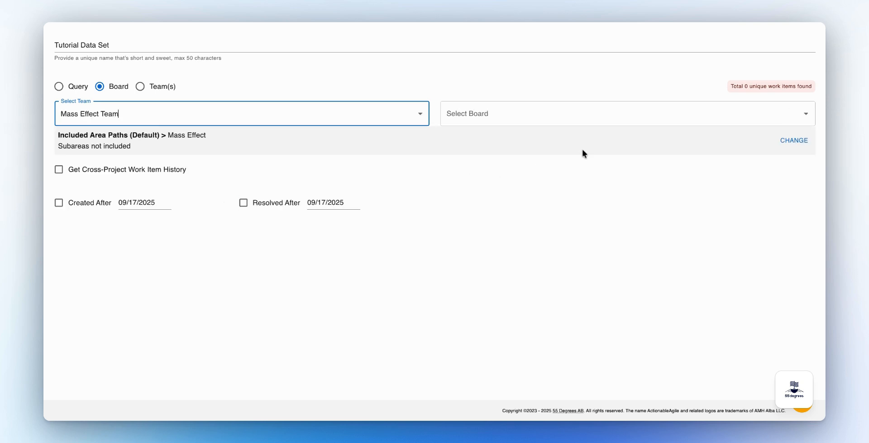
pyautogui.click(807, 117)
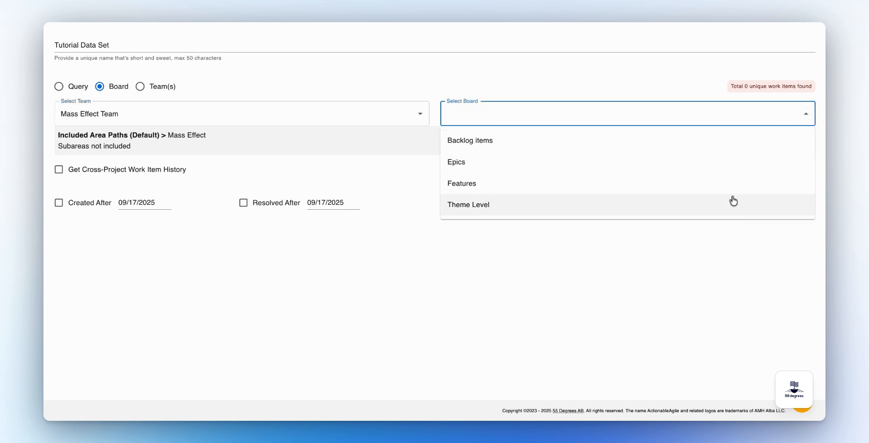
pyautogui.click(712, 139)
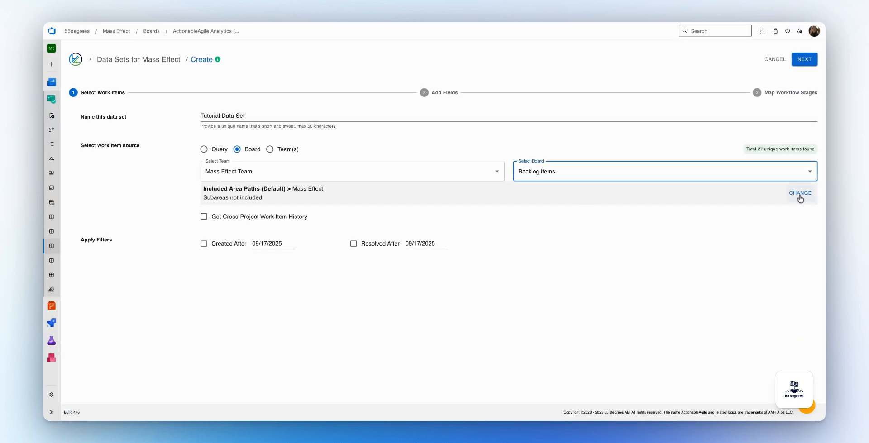
pyautogui.click(800, 196)
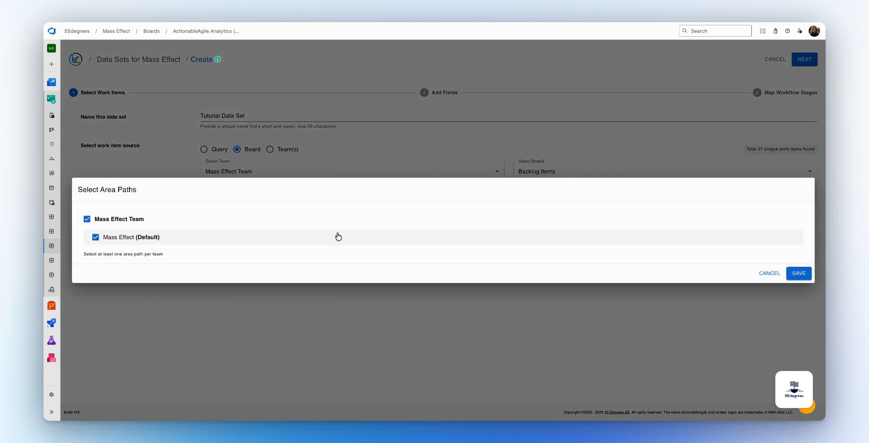
pyautogui.click(795, 273)
# Step: Use teams as the work item source and select Mass Effect Team, Alliance and N7
pyautogui.click(270, 148)
pyautogui.click(809, 173)
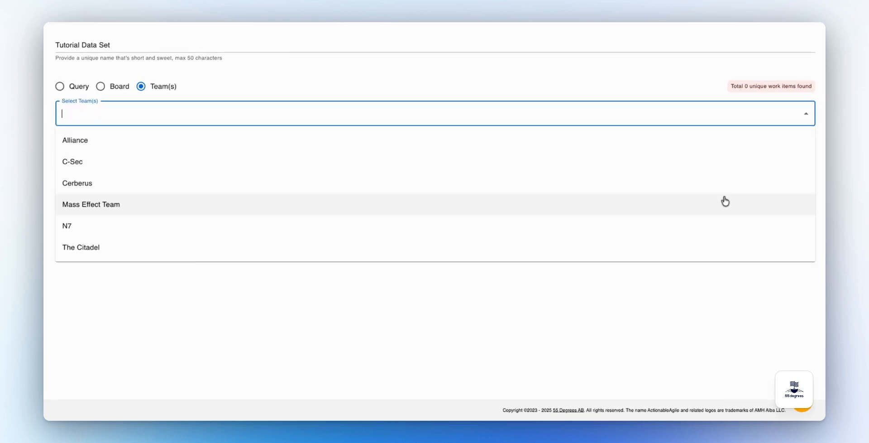
pyautogui.click(724, 199)
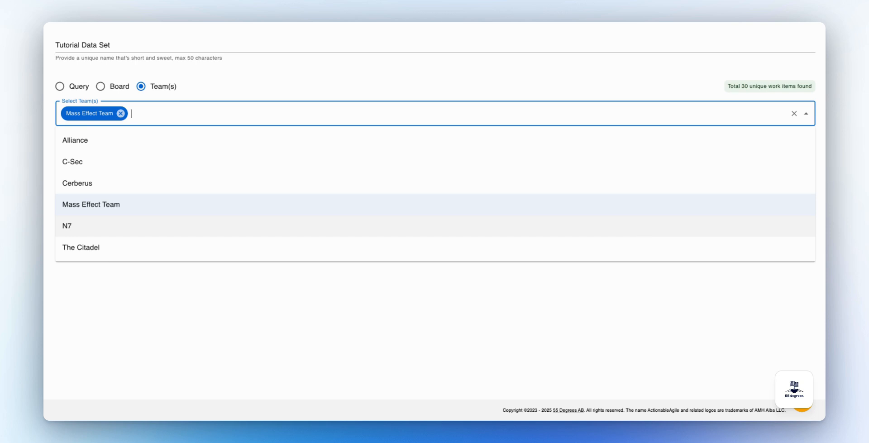
pyautogui.click(523, 139)
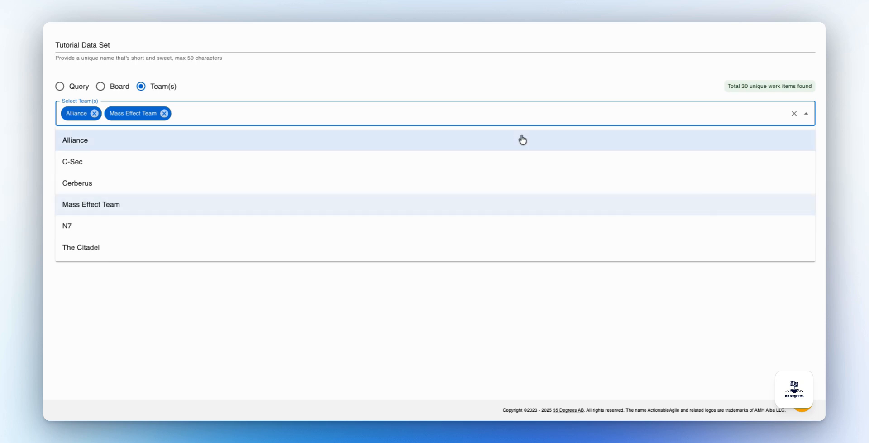
pyautogui.click(296, 224)
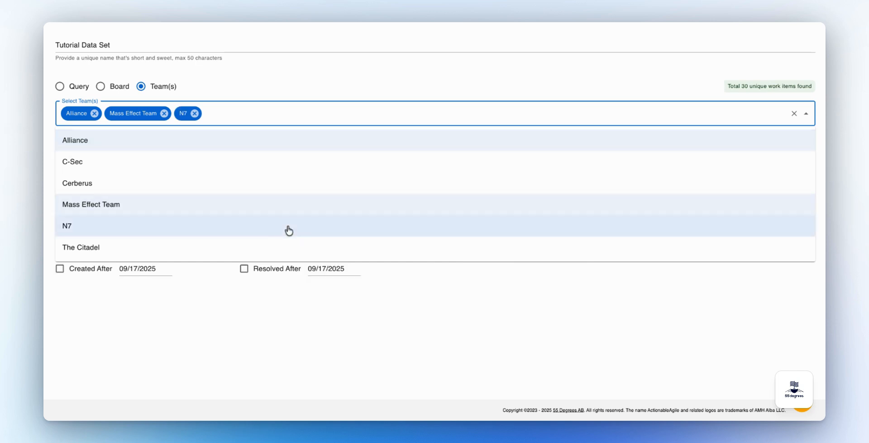
pyautogui.click(414, 294)
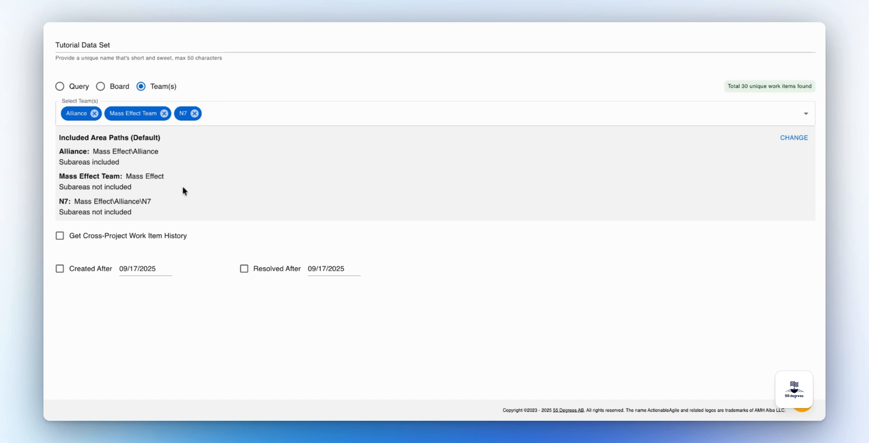
# Step: Add the Mass Effect\Cerberus area path to the Alliance team's included area paths, review the other teams' paths and save
pyautogui.click(794, 137)
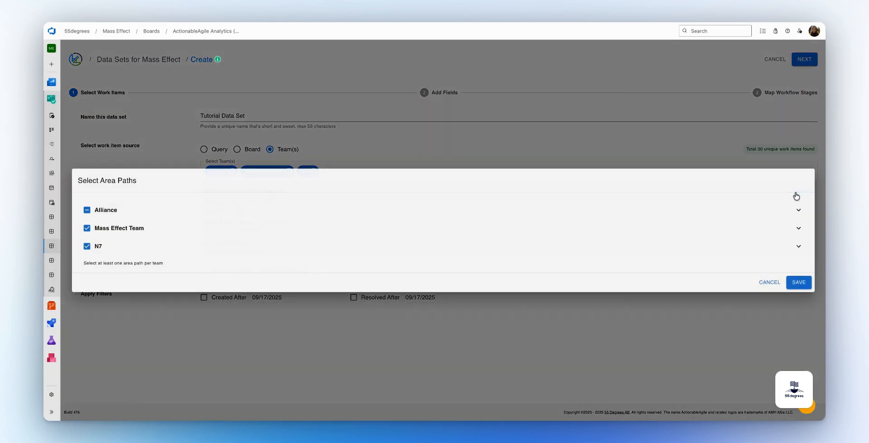
pyautogui.click(798, 210)
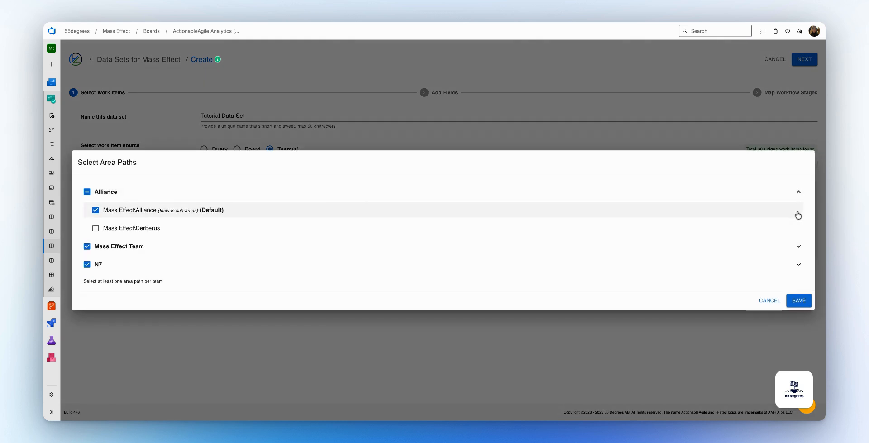
pyautogui.click(95, 228)
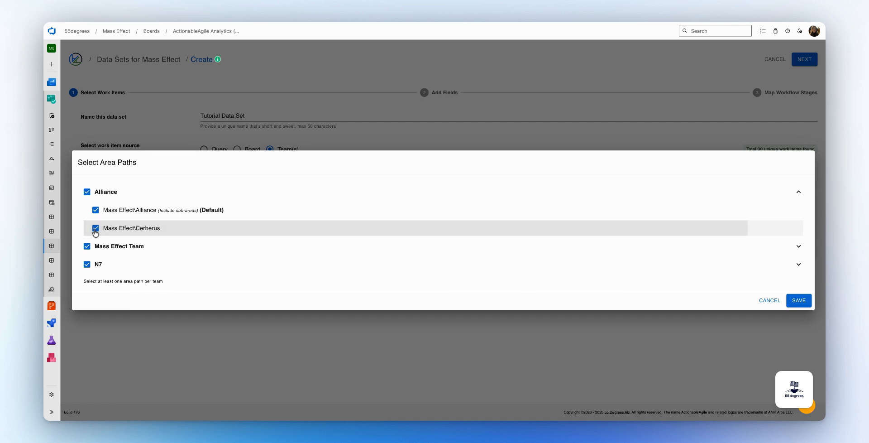
pyautogui.click(798, 249)
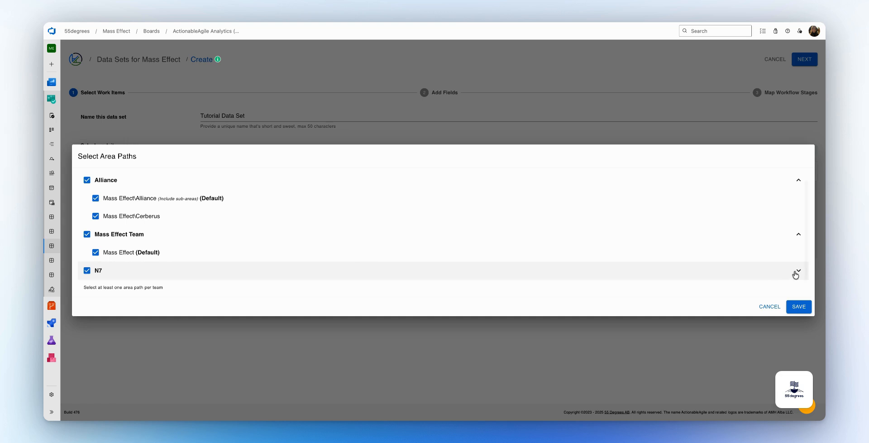
pyautogui.click(796, 273)
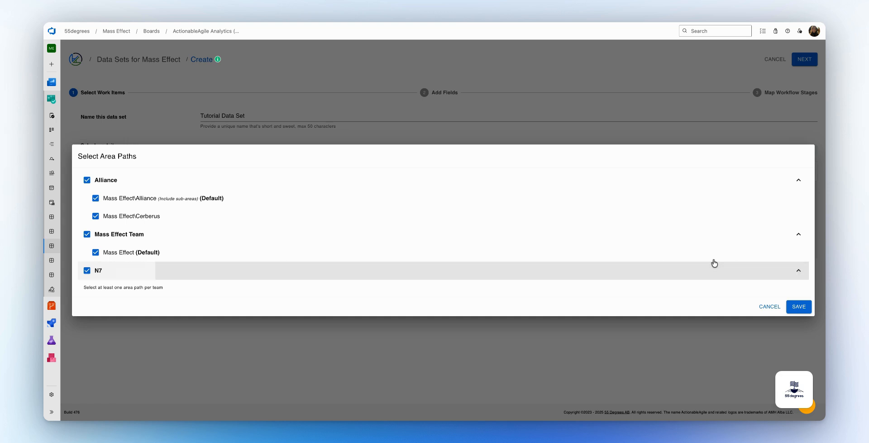
pyautogui.click(799, 306)
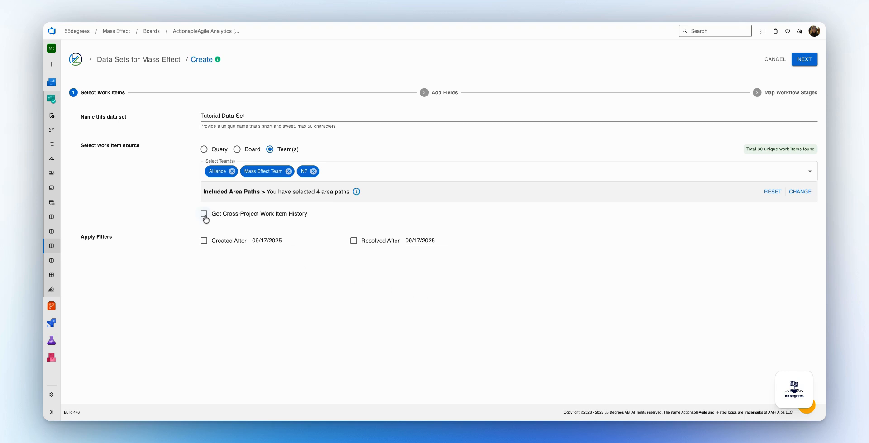
# Step: Enable Get Cross-Project Work Item History and disable it again
pyautogui.press('space')
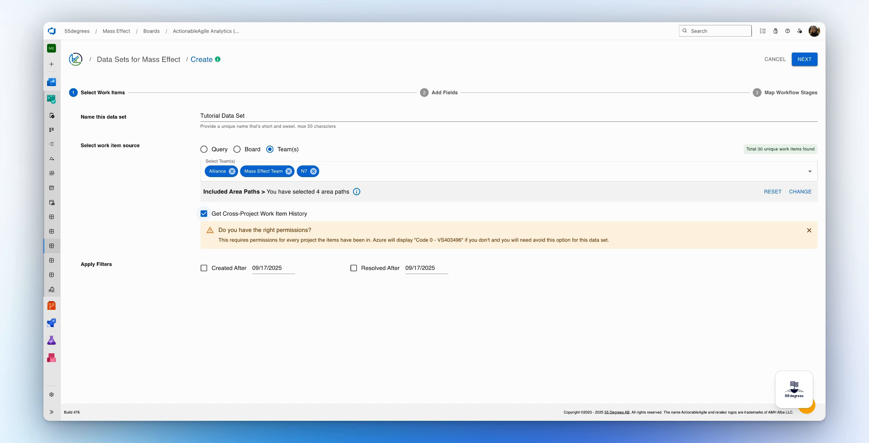
pyautogui.press('space')
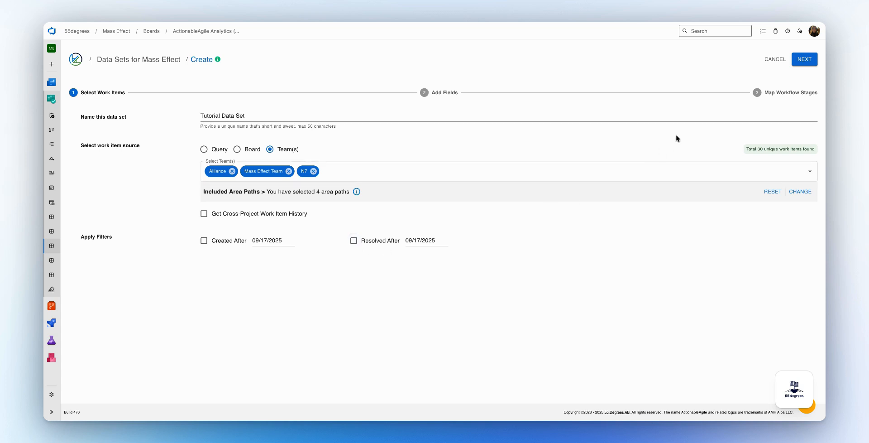
# Step: Continue to the Add Fields stage and add the Assigned To field to the data set
pyautogui.click(814, 61)
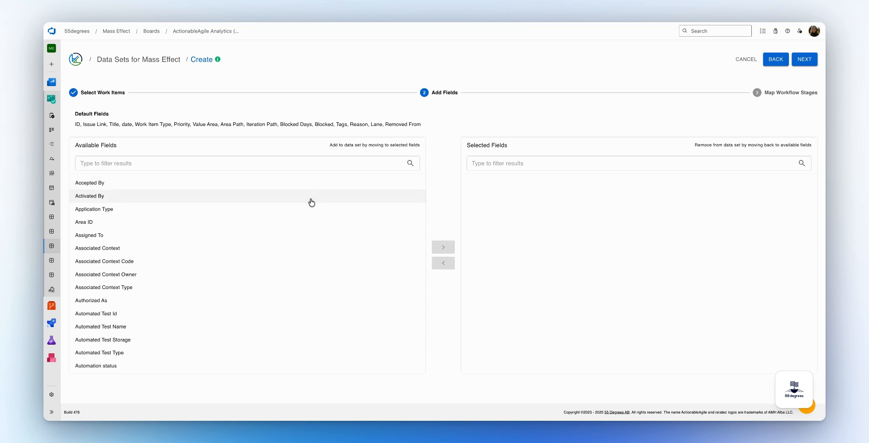
pyautogui.click(336, 235)
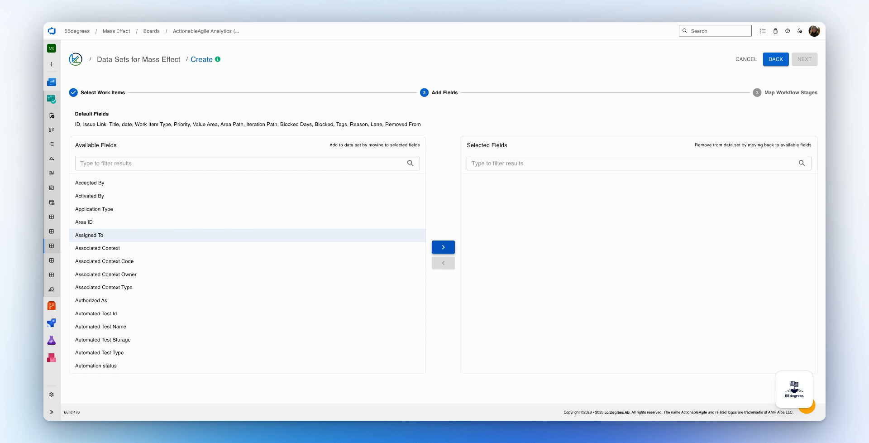
pyautogui.click(443, 247)
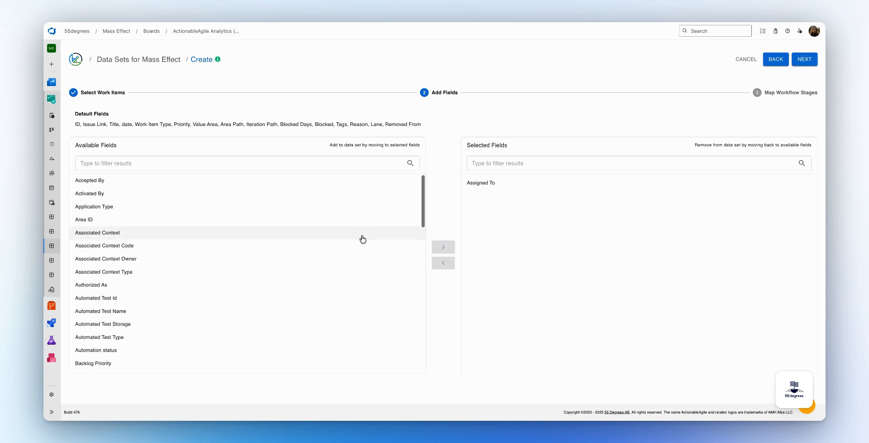
# Step: Add the Board Column, Changed By and Effort fields to the data set together
pyautogui.scroll(-2, 363, 239)
pyautogui.scroll(-5, 363, 239)
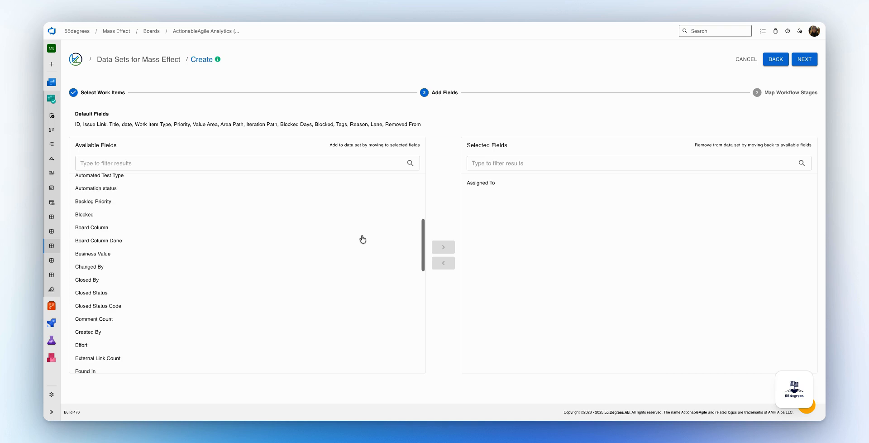
pyautogui.click(278, 225)
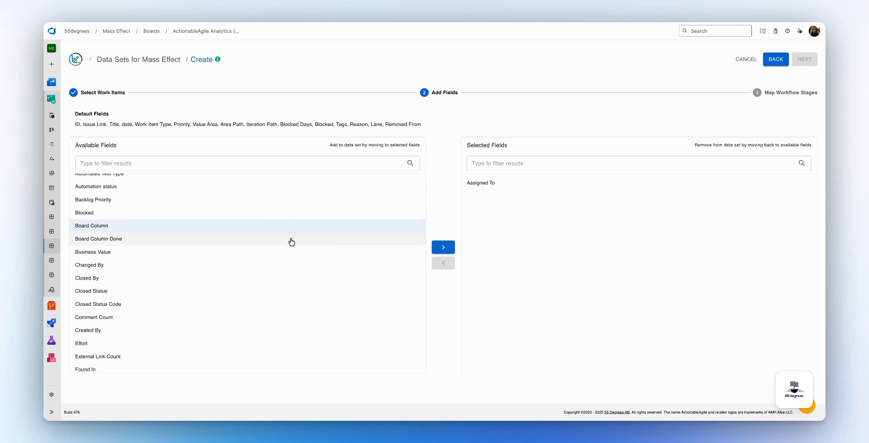
pyautogui.click(300, 266)
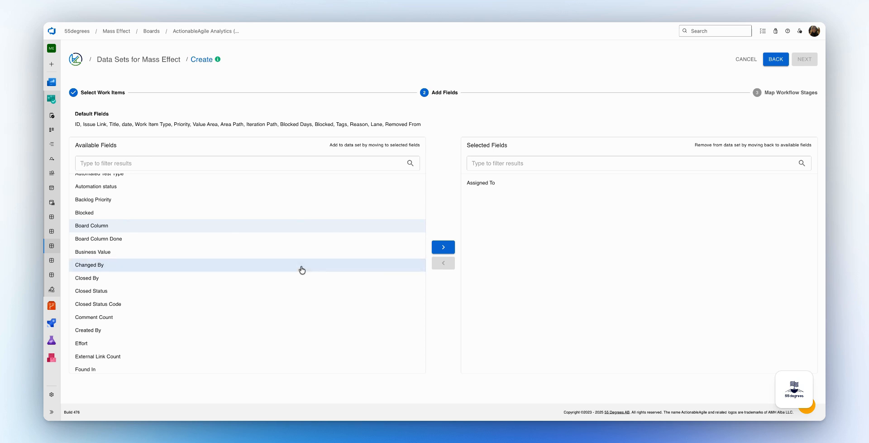
pyautogui.scroll(-1, 301, 266)
pyautogui.scroll(-3, 314, 281)
pyautogui.click(315, 292)
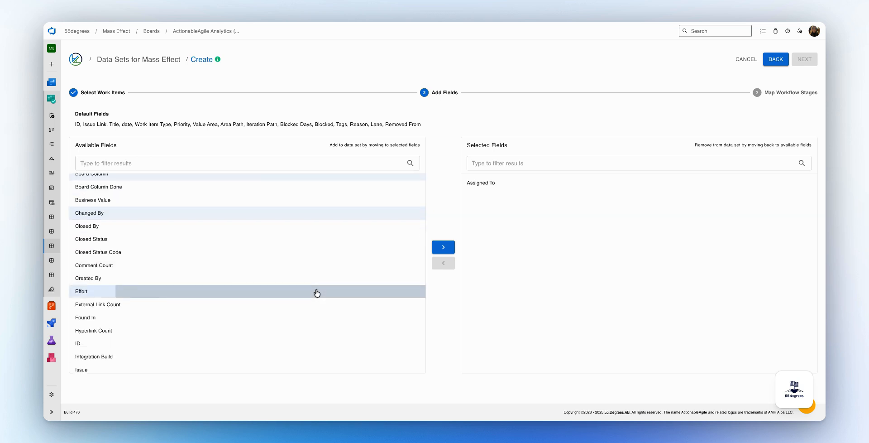
pyautogui.click(444, 248)
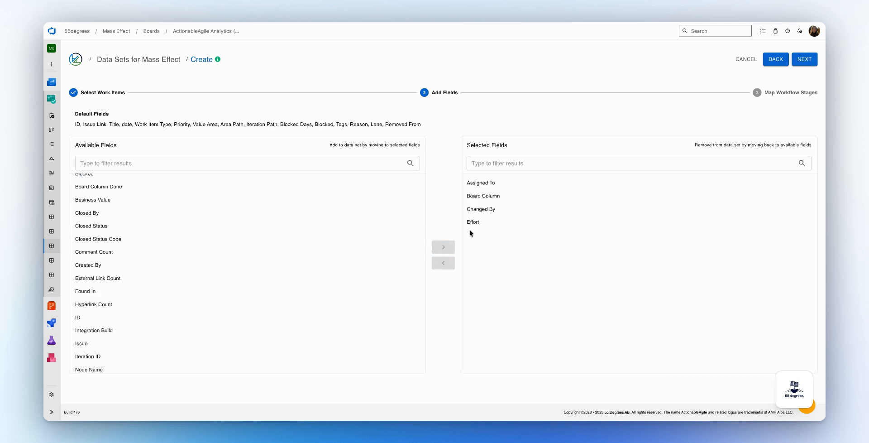
# Step: Remove the Changed By and Board Column fields from the data set's selected fields
pyautogui.click(483, 210)
pyautogui.click(484, 199)
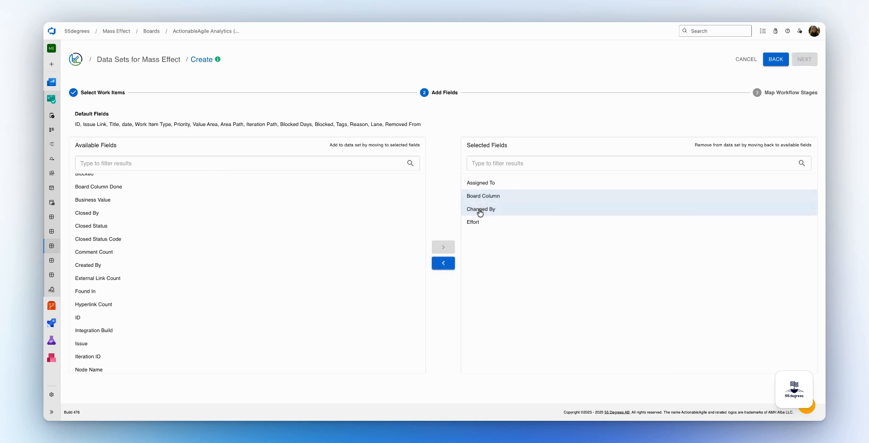
pyautogui.click(446, 261)
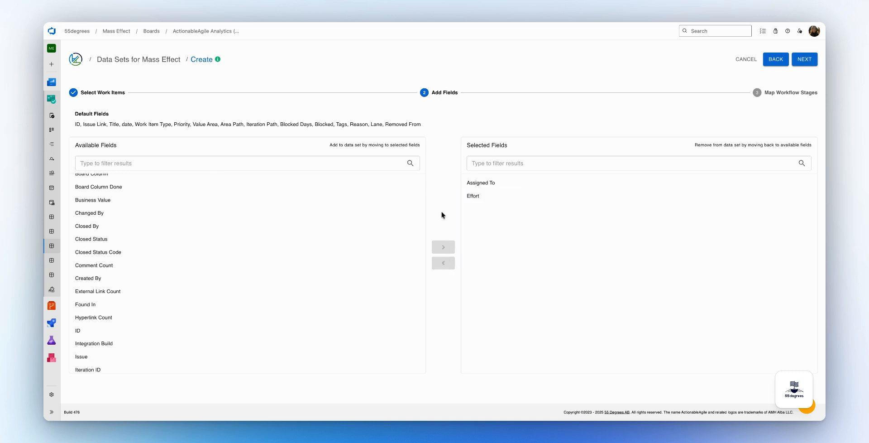
# Step: Continue to workflow mapping, merge New into To Do, Committed into Approved and Foo into In Progress, and rename the Approved stage Committed
pyautogui.click(804, 60)
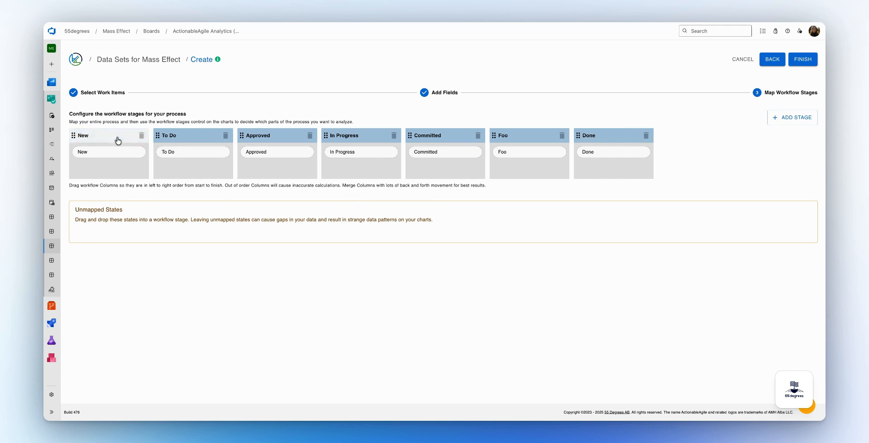
pyautogui.moveTo(120, 140); pyautogui.dragTo(165, 142)
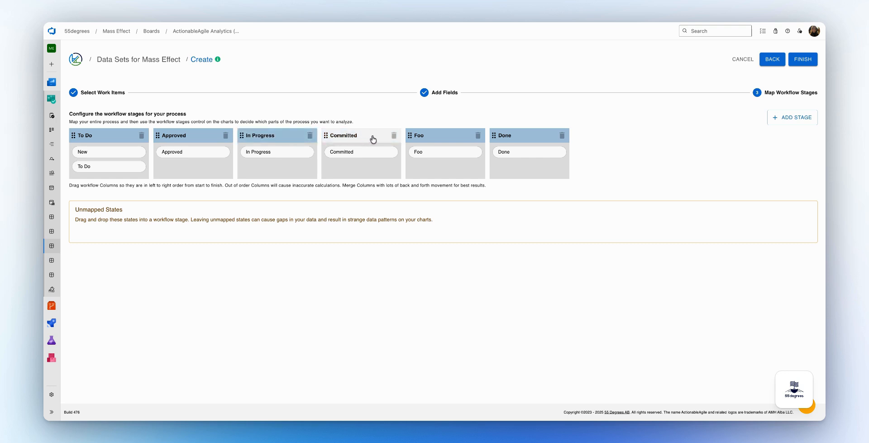
pyautogui.moveTo(373, 139); pyautogui.dragTo(233, 146)
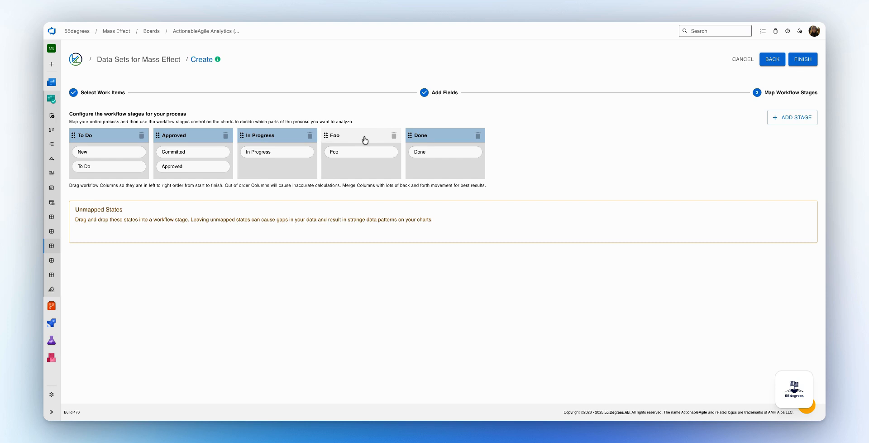
pyautogui.moveTo(361, 140); pyautogui.dragTo(316, 144)
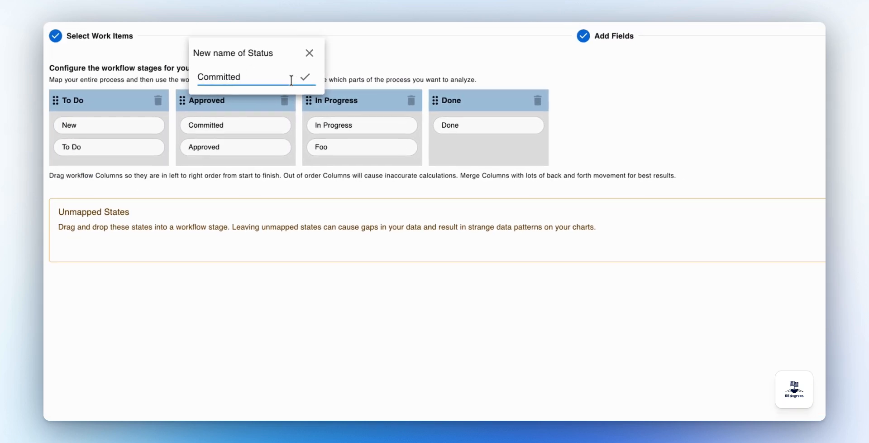
pyautogui.click(309, 80)
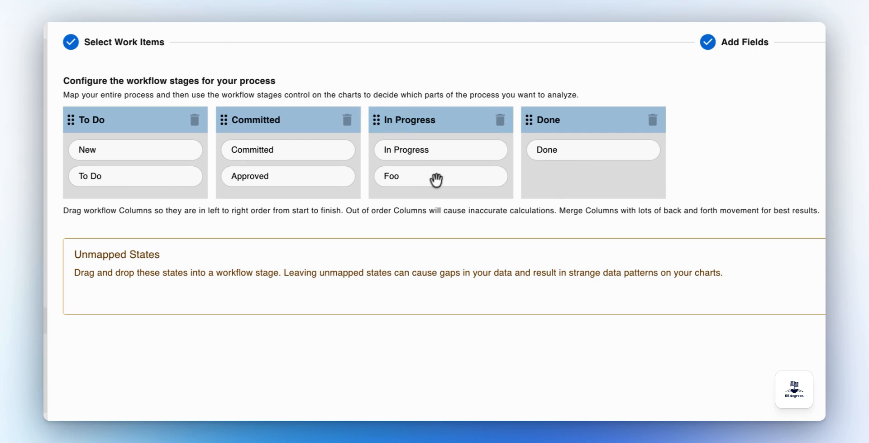
# Step: Move the Foo state out to Unmapped States and map it back to the In Progress stage
pyautogui.moveTo(435, 182); pyautogui.dragTo(145, 308)
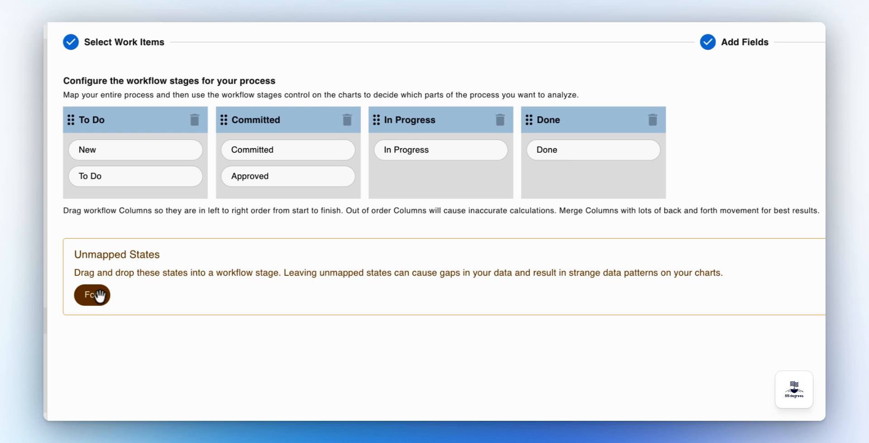
pyautogui.moveTo(100, 296); pyautogui.dragTo(411, 179)
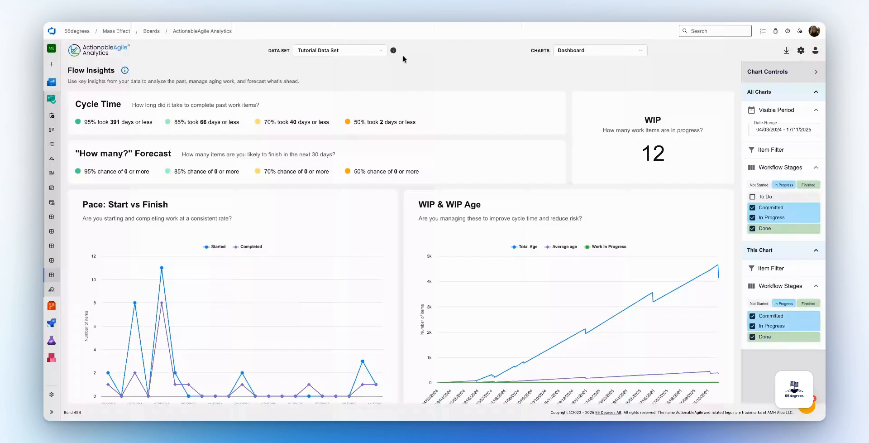
# Step: Review the Tutorial Data Set's details and open it for editing from the project's list of data sets
pyautogui.moveTo(395, 53)
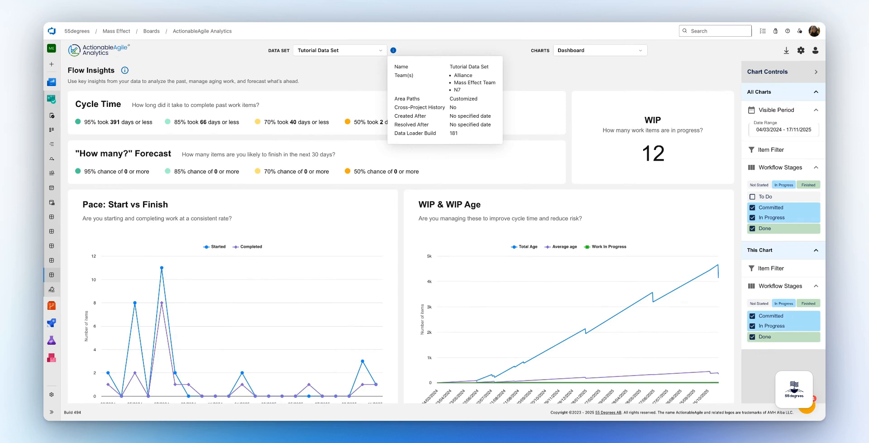
pyautogui.click(383, 53)
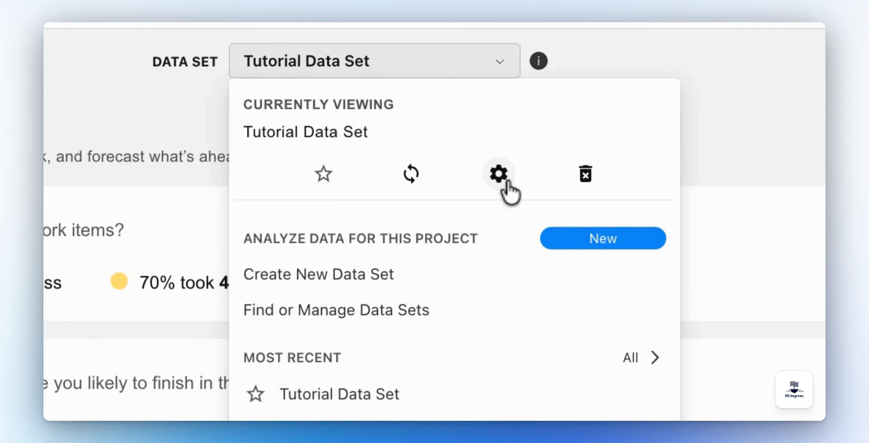
pyautogui.click(539, 312)
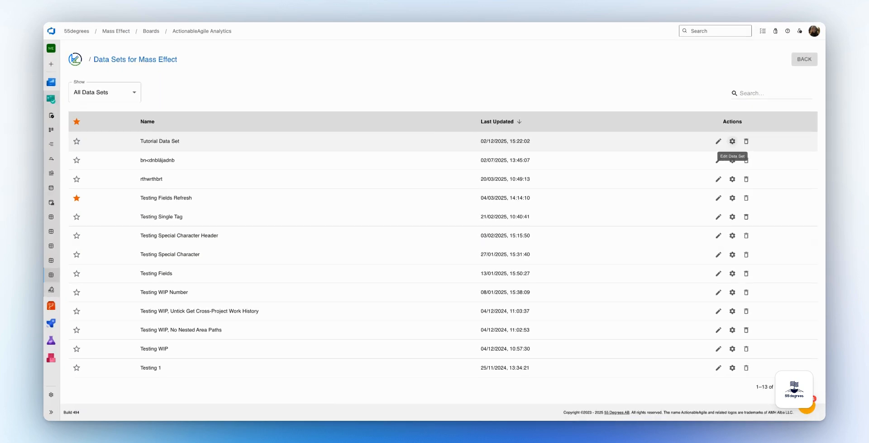
pyautogui.click(732, 141)
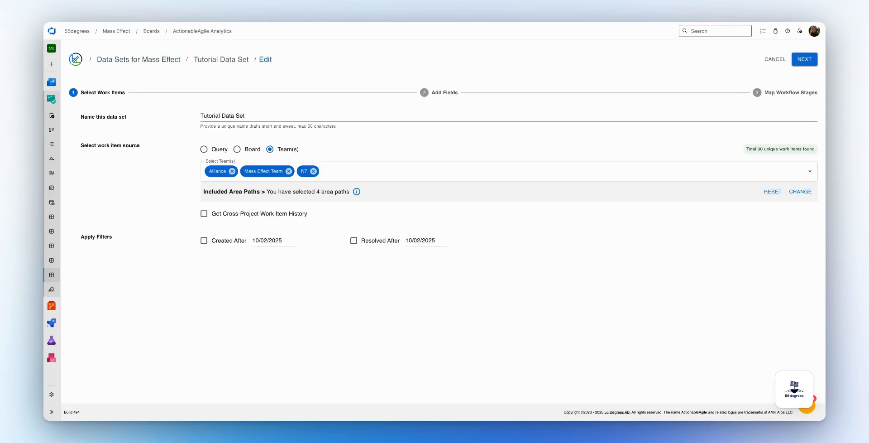
# Step: Continue to the Add Fields stage and add the Accepted By field to the data set
pyautogui.click(801, 64)
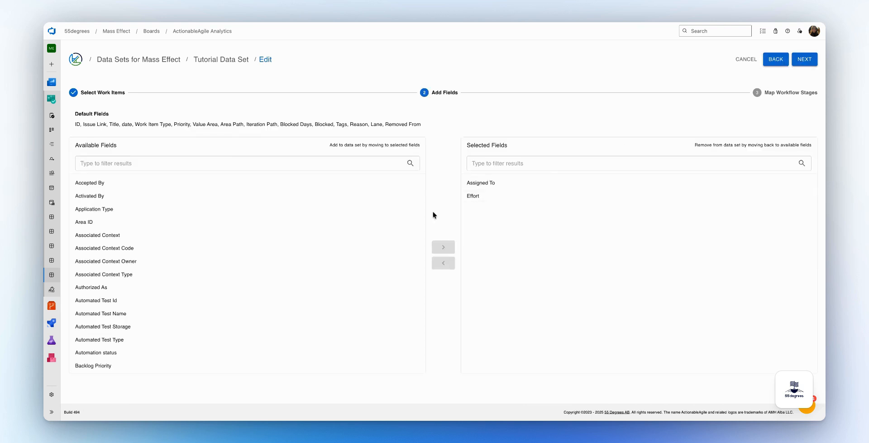
pyautogui.click(359, 190)
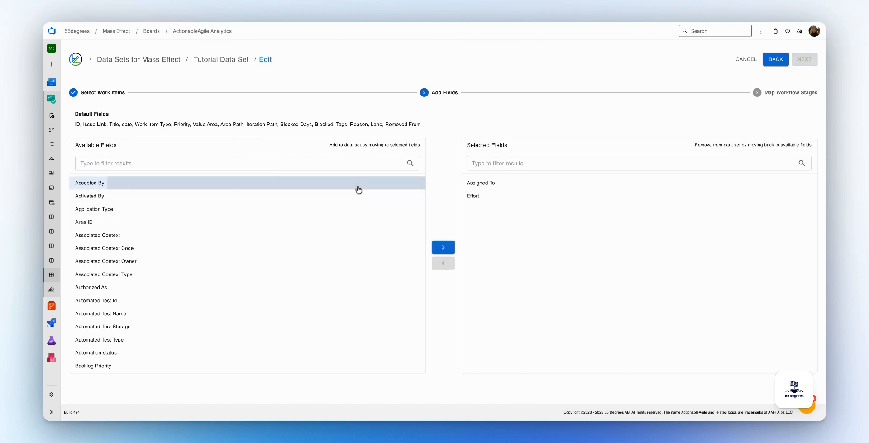
pyautogui.click(443, 246)
# Step: Continue to workflow mapping, move the Foo state from In Progress to Done and finish editing the data set
pyautogui.click(804, 60)
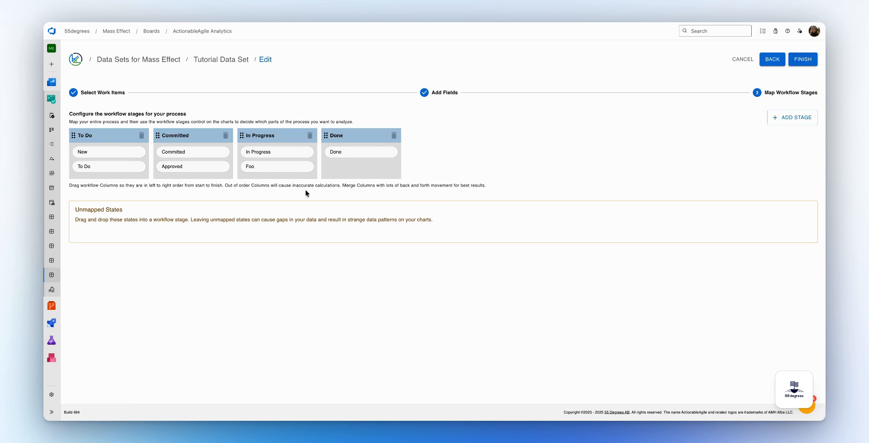
pyautogui.moveTo(289, 169); pyautogui.dragTo(382, 174)
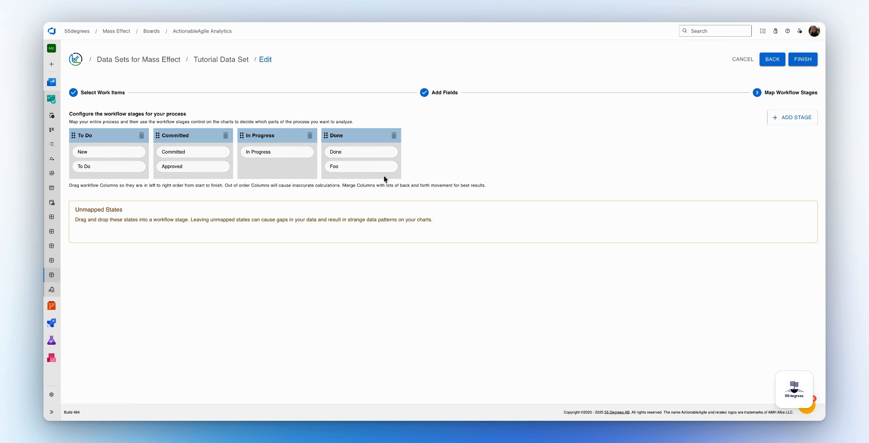
pyautogui.click(803, 60)
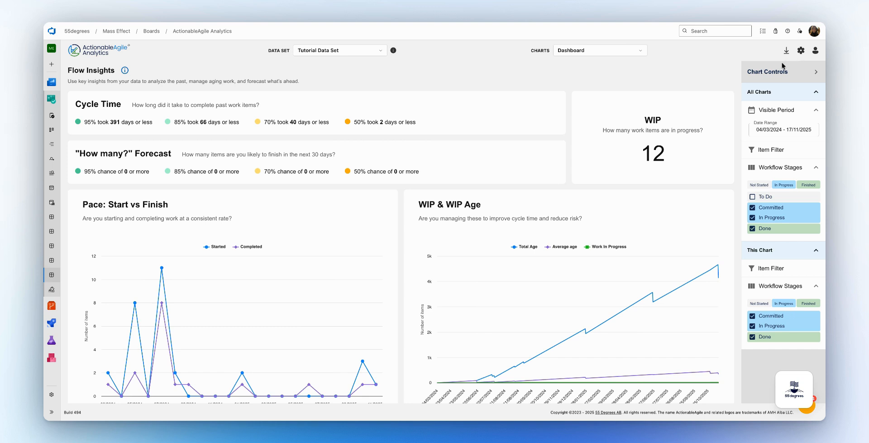
# Step: Open the Source Data chart and review its data view formats, keeping Raw (Source Format)
pyautogui.click(640, 55)
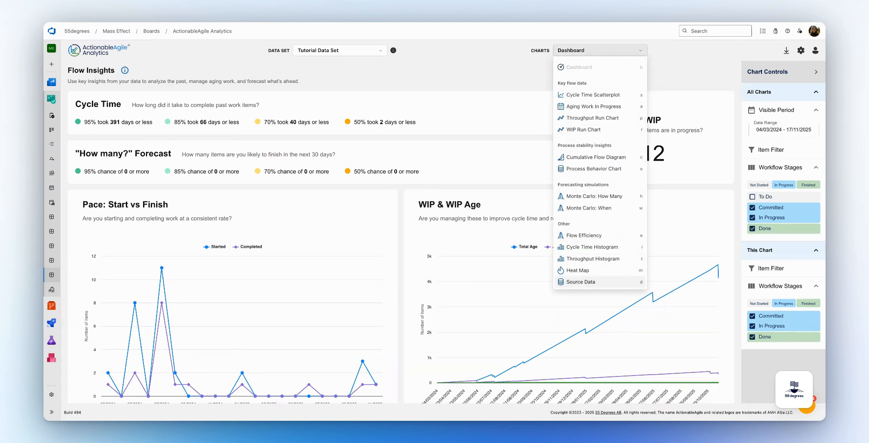
pyautogui.click(581, 282)
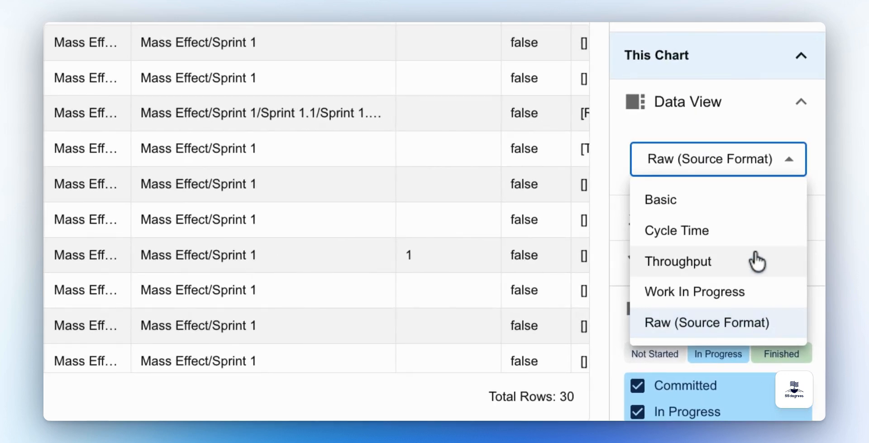
pyautogui.click(790, 167)
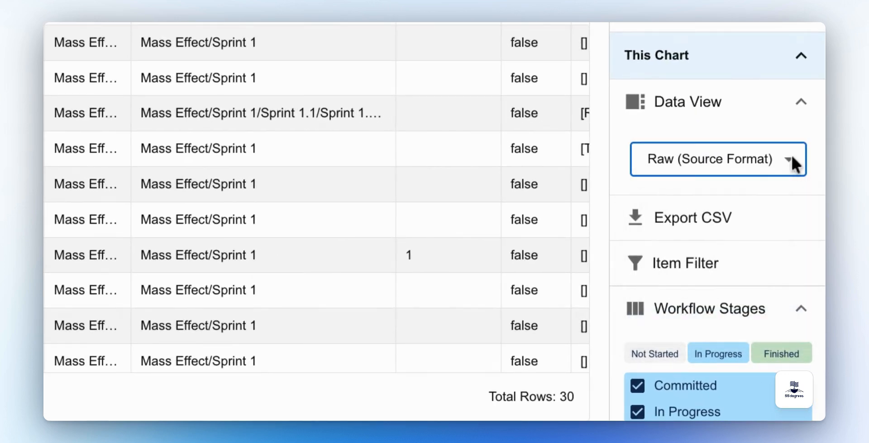